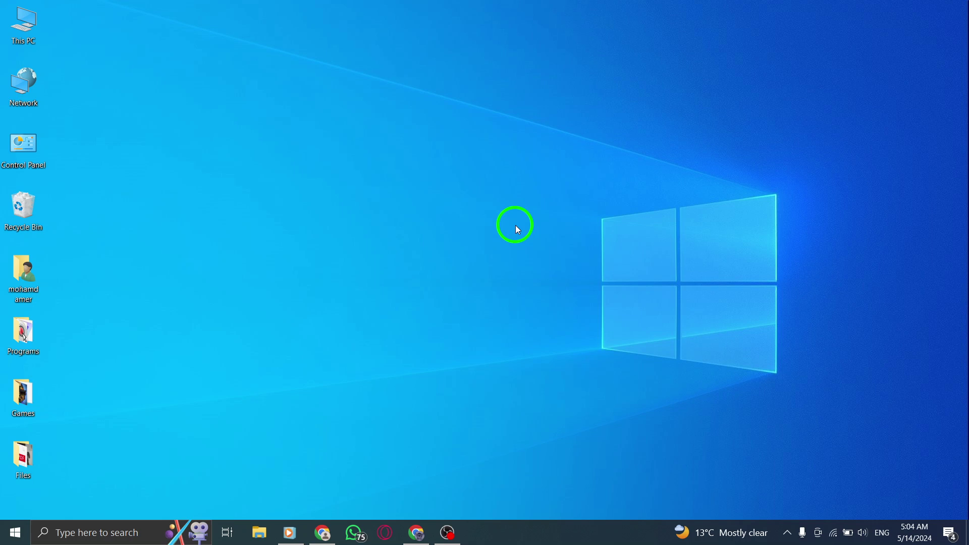
Step: Bring up the Chrome window from the taskbar, showing the Telegram Web QR-code login page
click(323, 532)
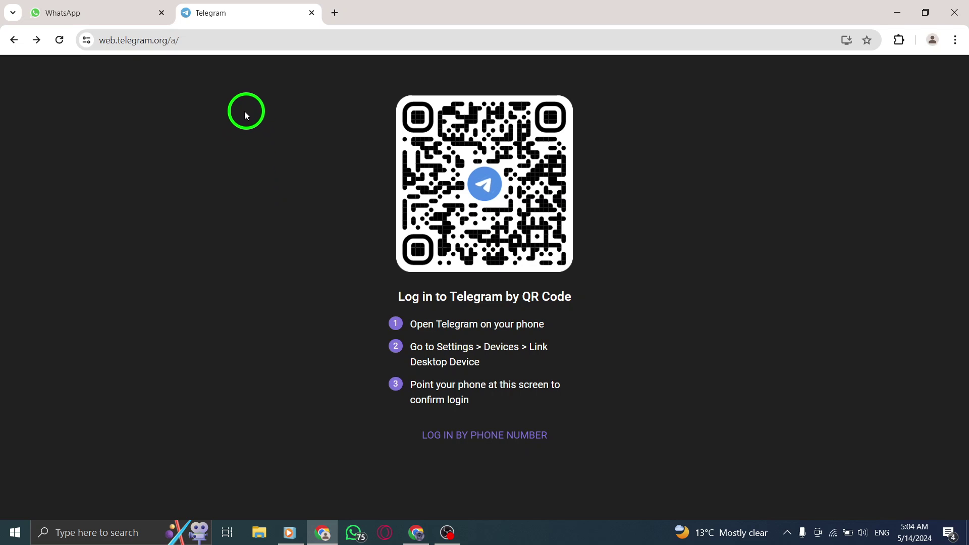
click(198, 40)
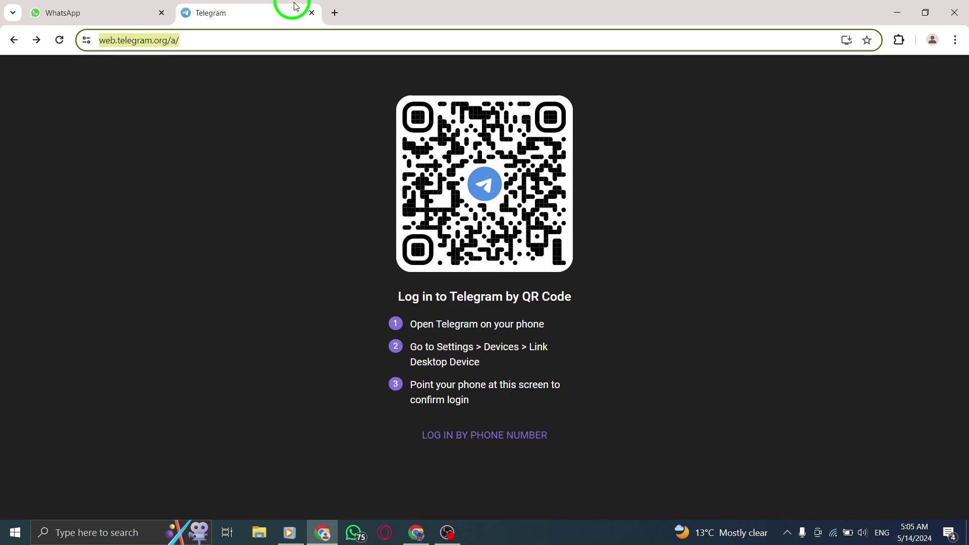
Step: Close the Telegram Web tab and minimize Chrome to reveal the Windows desktop
click(311, 12)
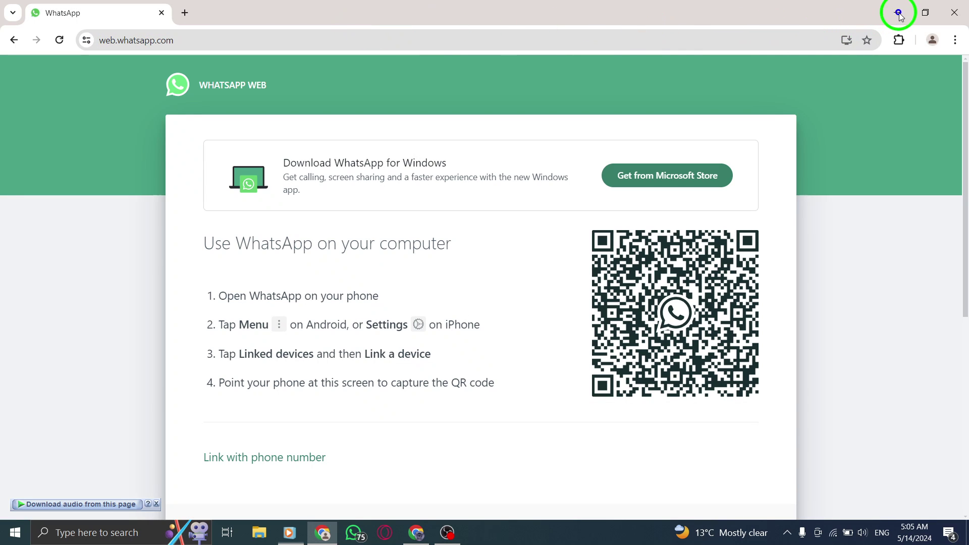
click(897, 12)
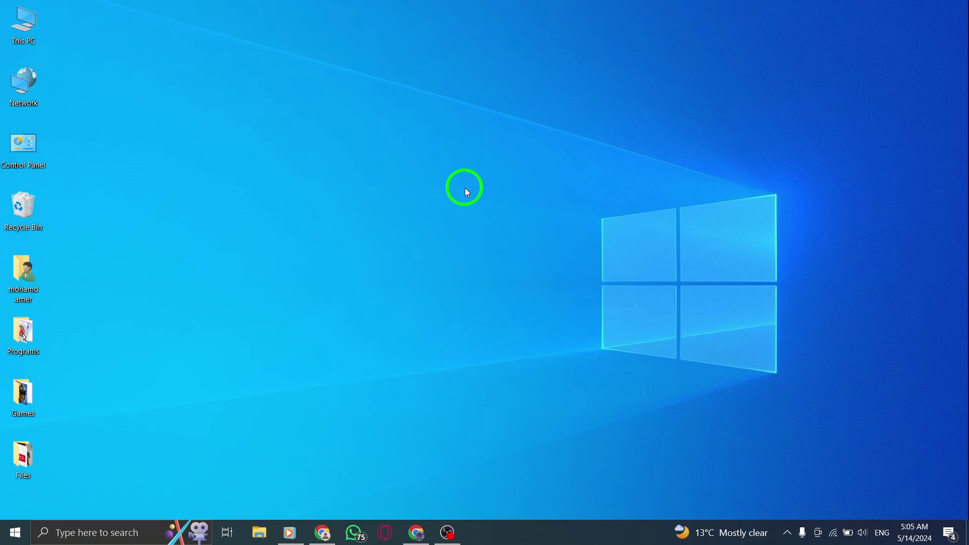